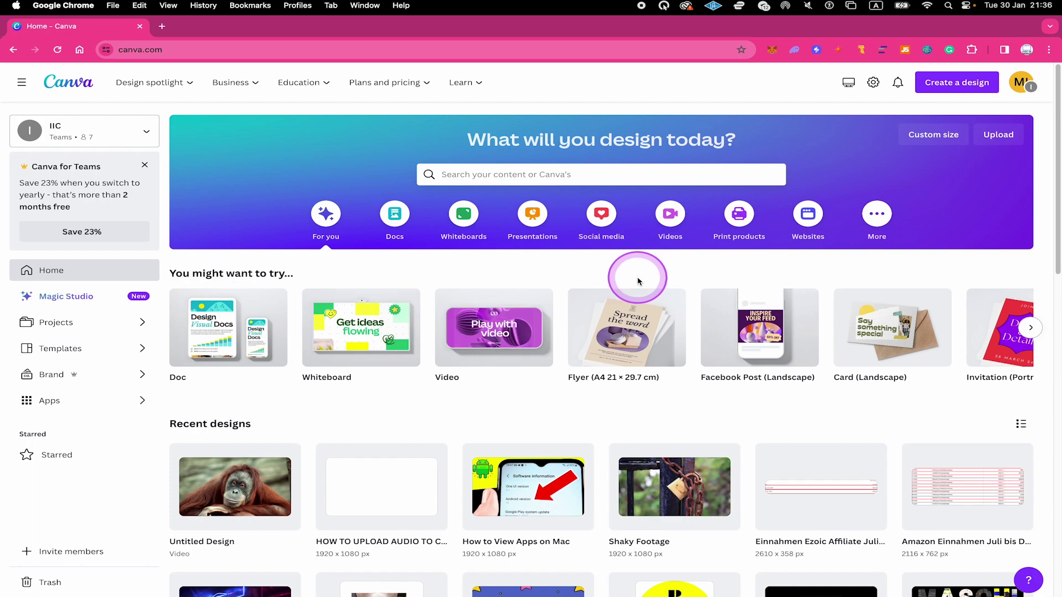
# Step: Open the Create a design list of suggested formats from the Canva home page
pyautogui.moveTo(638, 281); pyautogui.dragTo(925, 113)
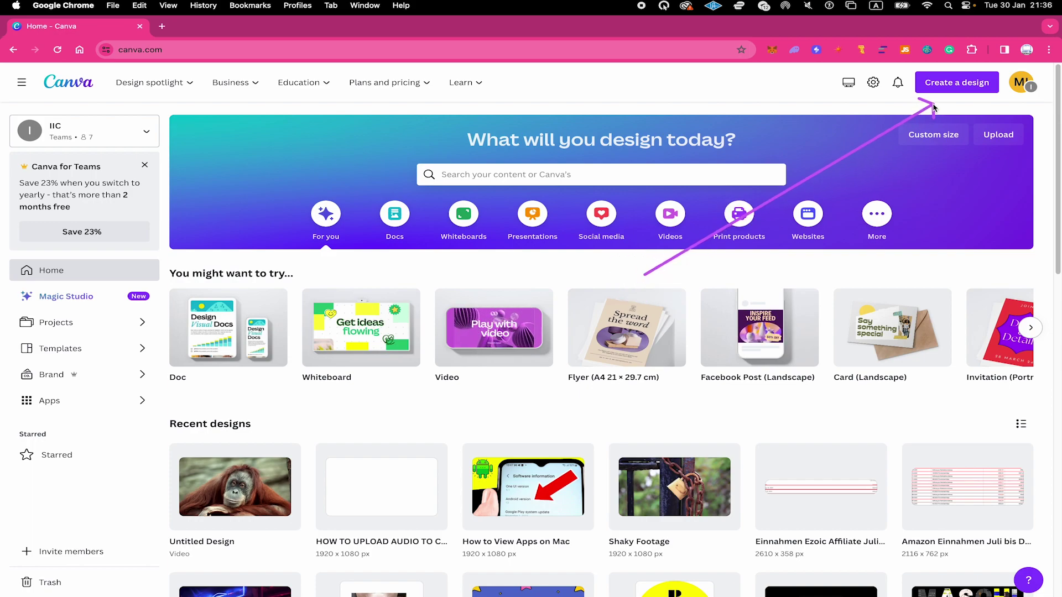
pyautogui.click(955, 82)
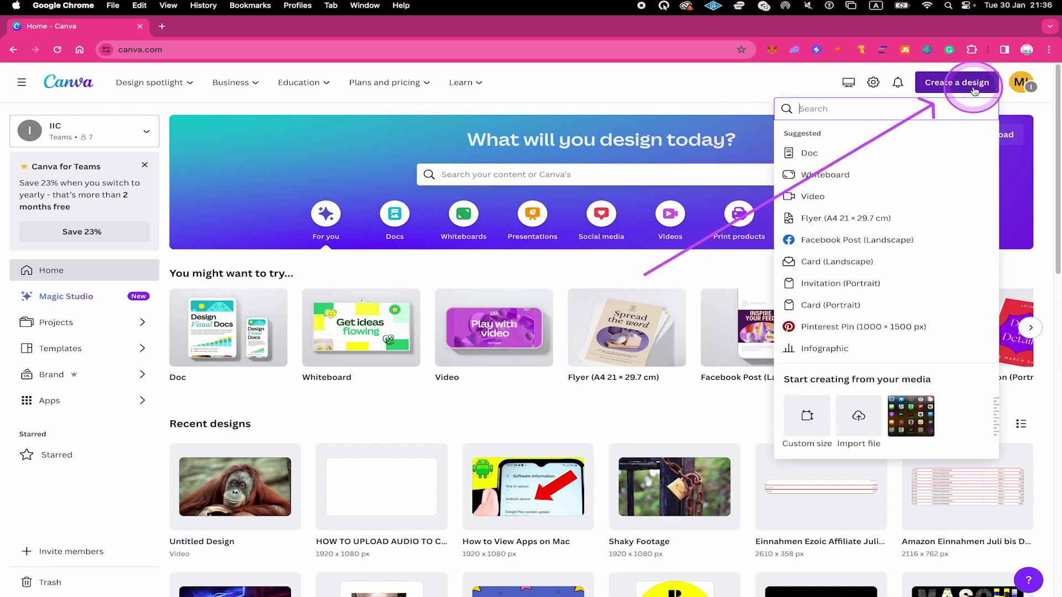
# Step: Start a blank 1920 × 1080 px Video design
pyautogui.click(889, 197)
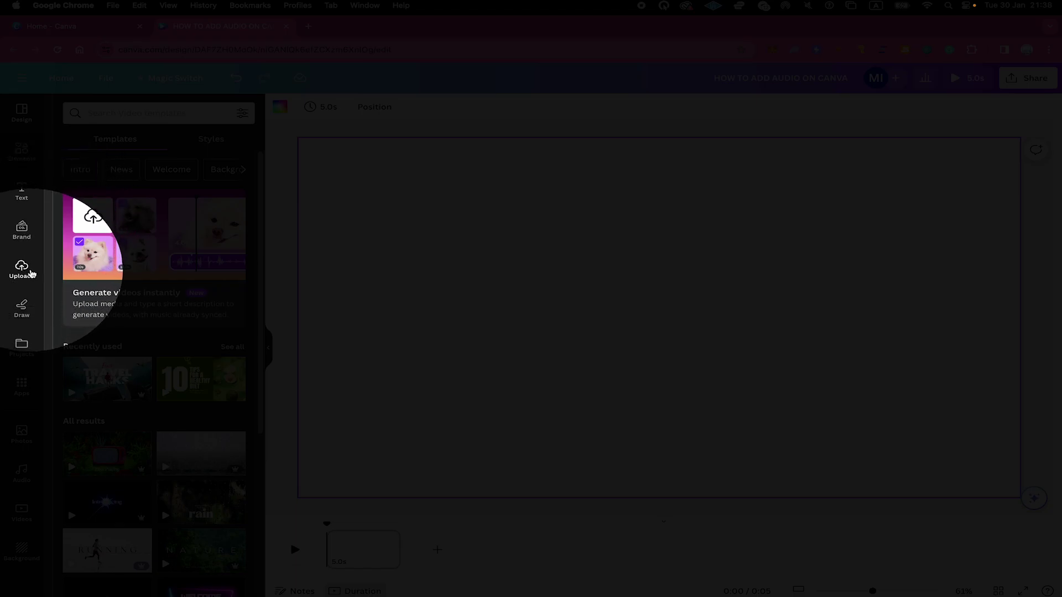
# Step: Upload Relaxing Calm.wav from Documents > Audio to Upload to Canva through Uploads
pyautogui.click(30, 267)
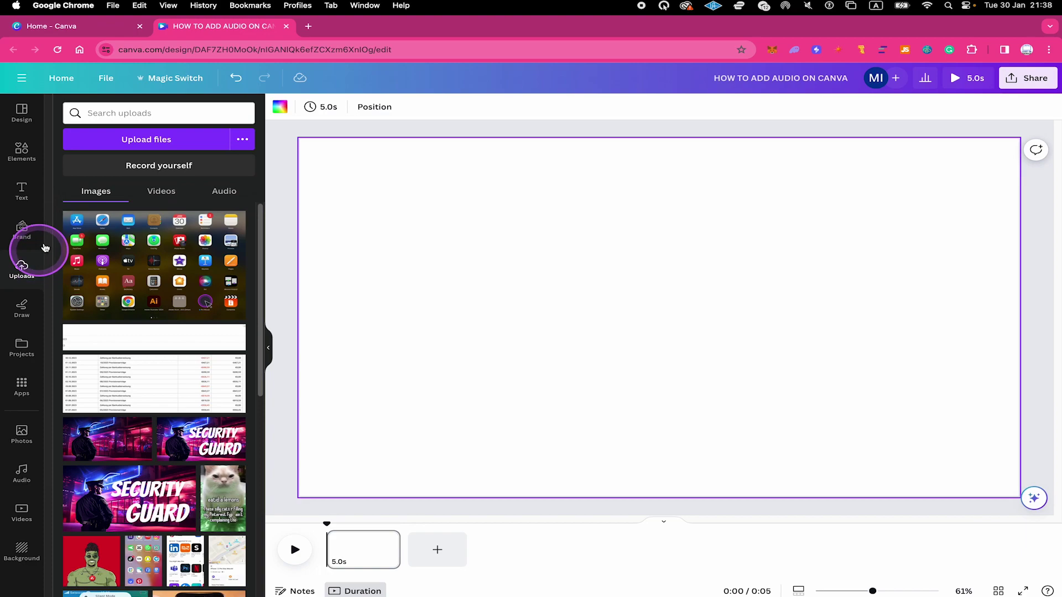
pyautogui.click(160, 140)
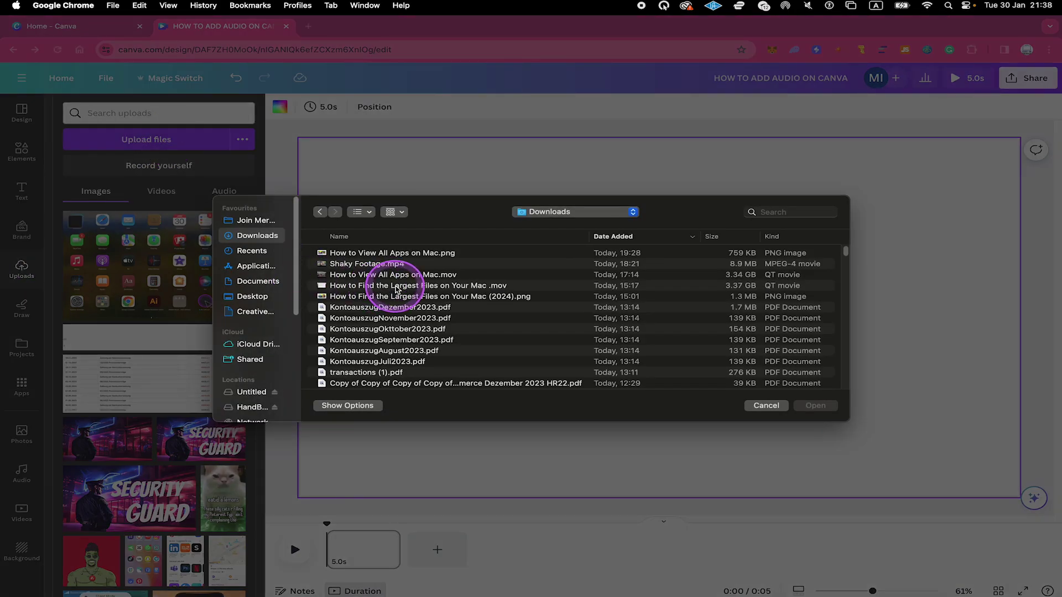
pyautogui.click(279, 284)
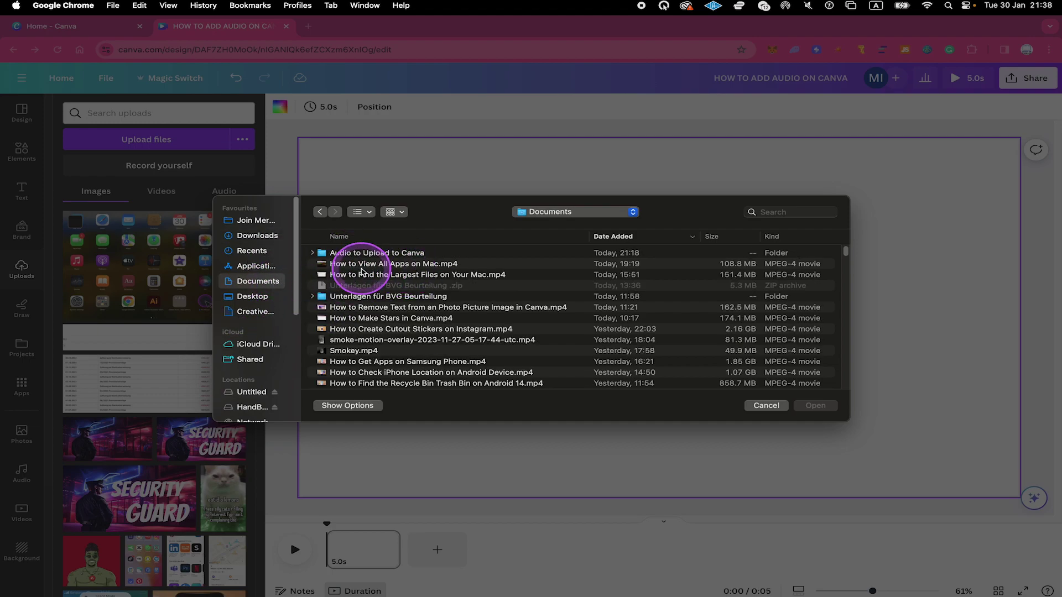
pyautogui.doubleClick(387, 253)
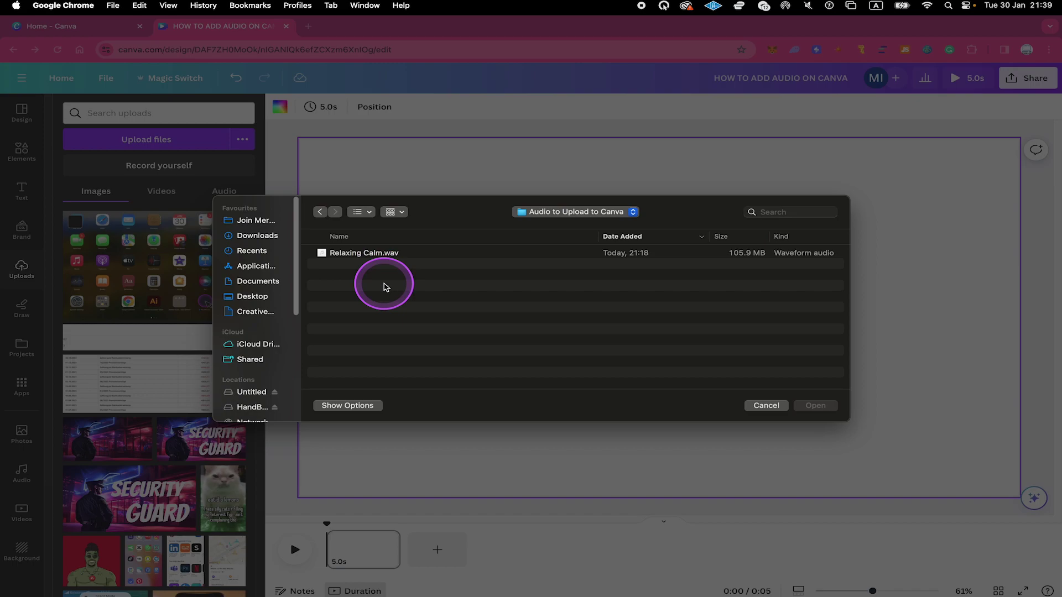
pyautogui.click(368, 253)
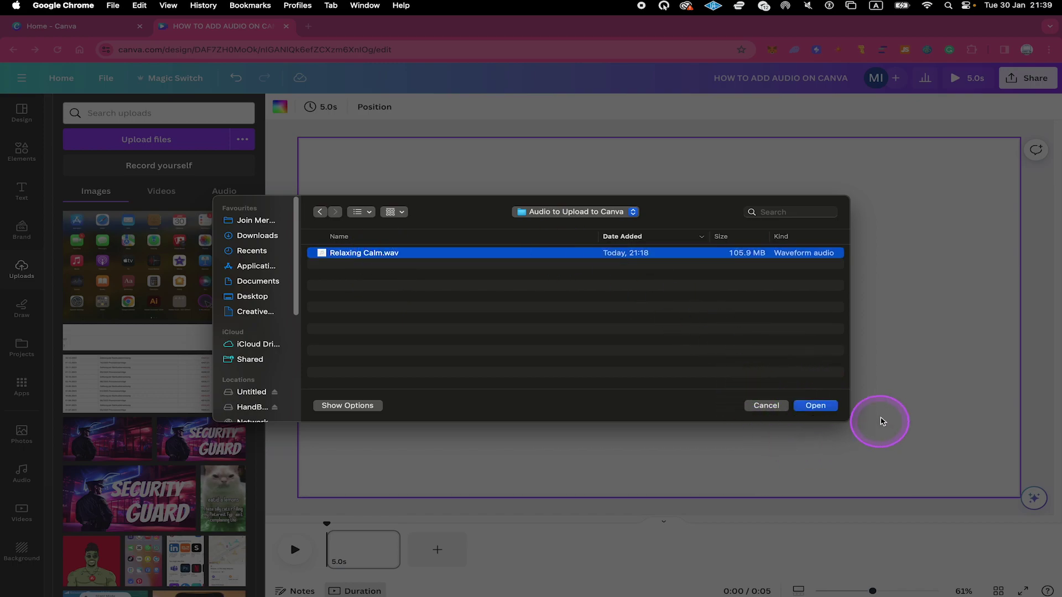
pyautogui.click(815, 405)
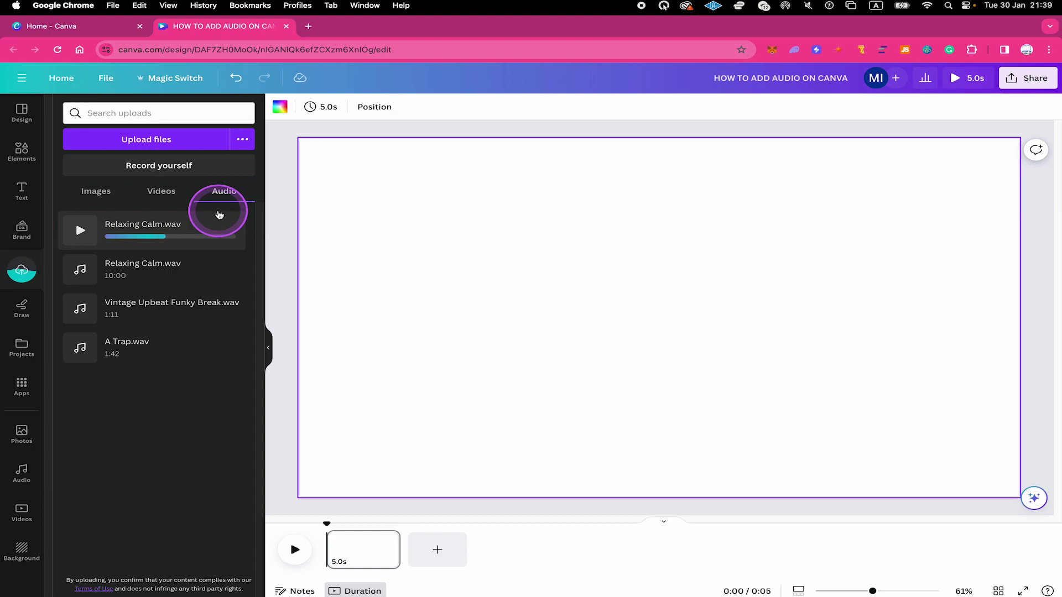
# Step: Take the Canva browser out of full-screen mode using the green window button
pyautogui.click(383, 283)
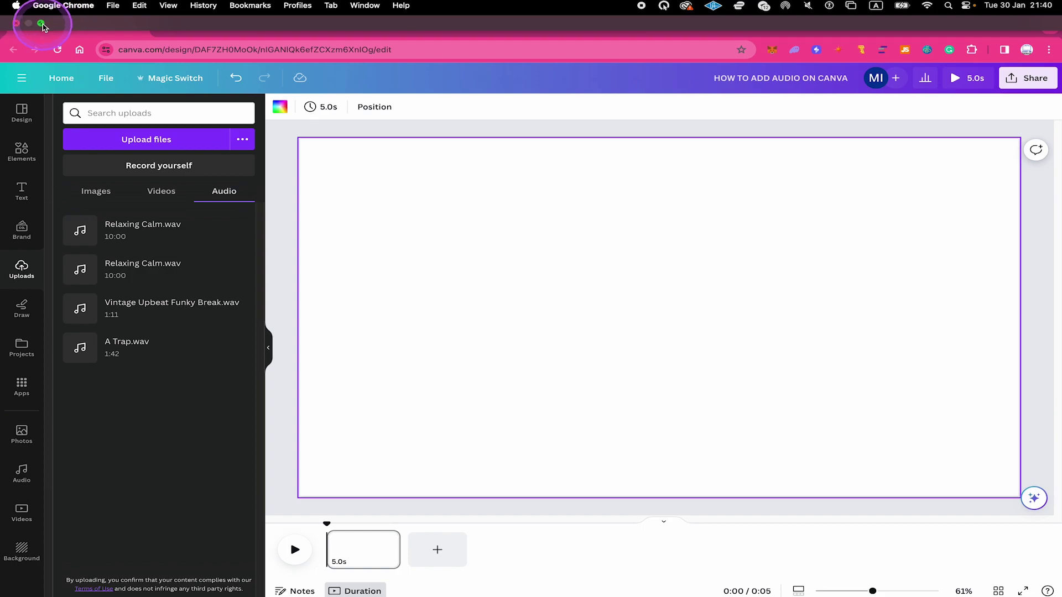
pyautogui.moveTo(42, 25)
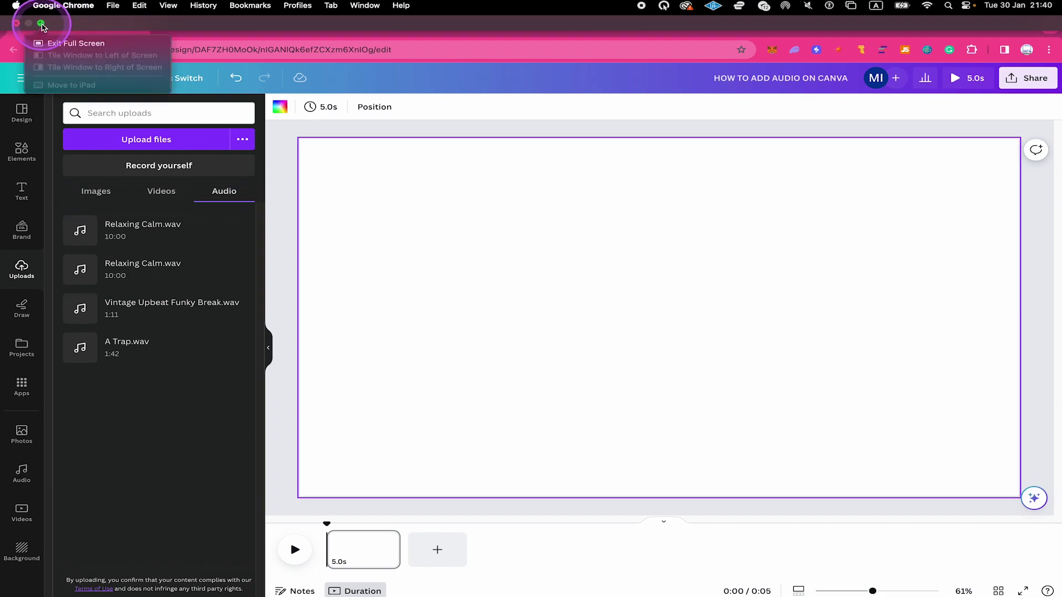
# Step: Drag a second copy of Relaxing Calm.wav from Finder onto the Canva page to upload it
pyautogui.click(56, 44)
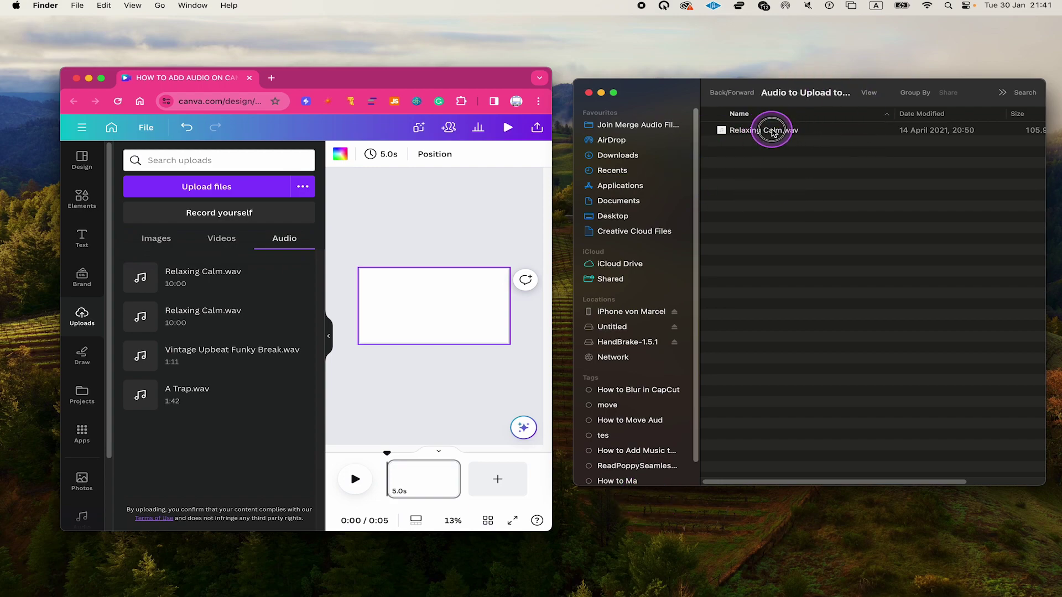
pyautogui.moveTo(757, 130); pyautogui.dragTo(290, 286)
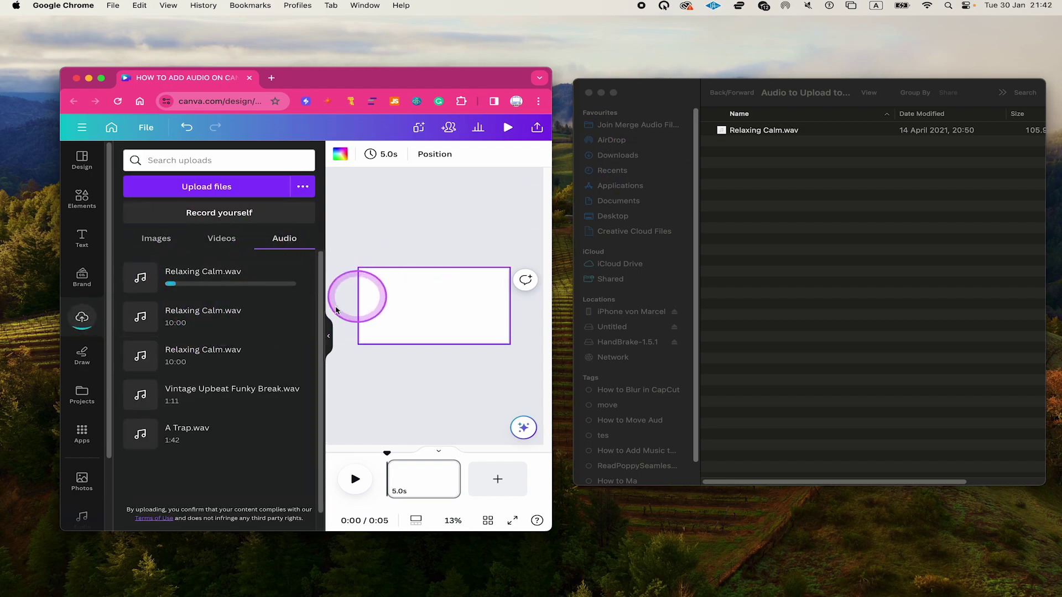
pyautogui.click(667, 94)
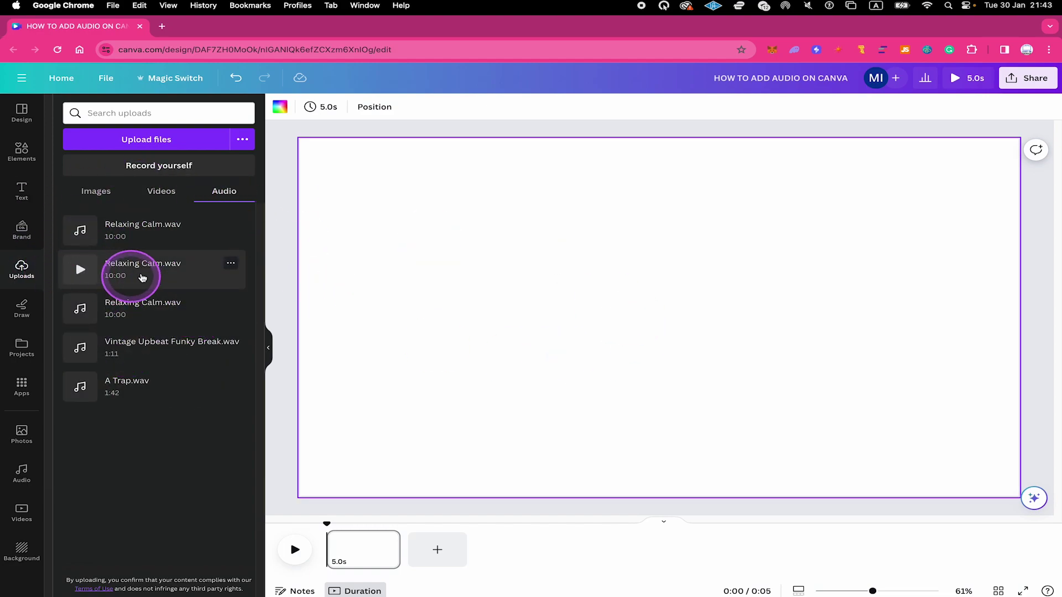
# Step: Place the uploaded Relaxing Calm.wav on the video timeline as a 5.0s audio track
pyautogui.click(171, 233)
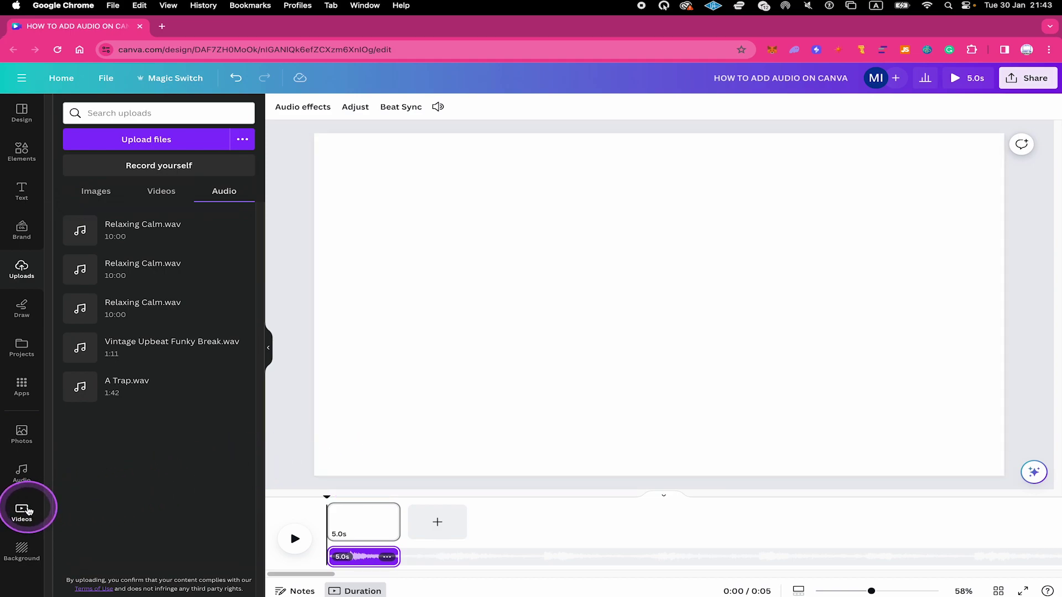
# Step: Add the 29.4s orangutan stock clip from Videos and set it as the page background
pyautogui.click(23, 512)
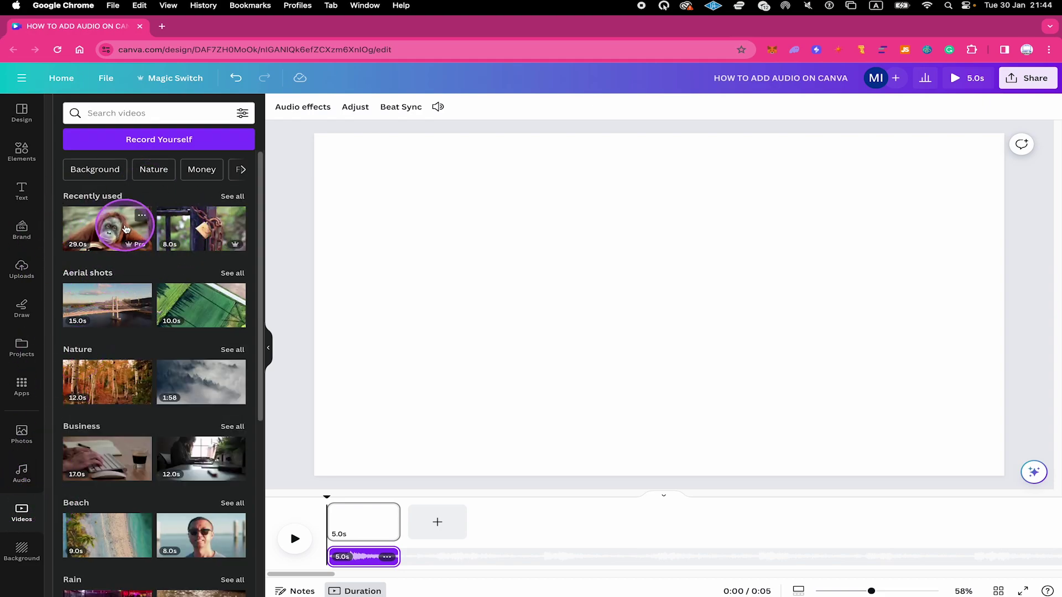
pyautogui.click(126, 229)
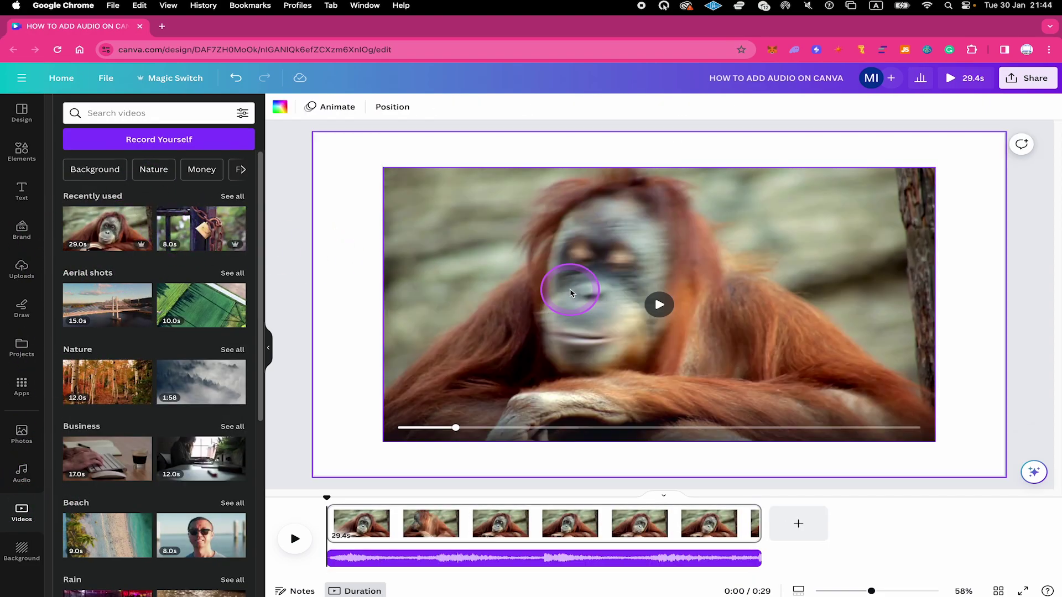
pyautogui.rightClick(571, 292)
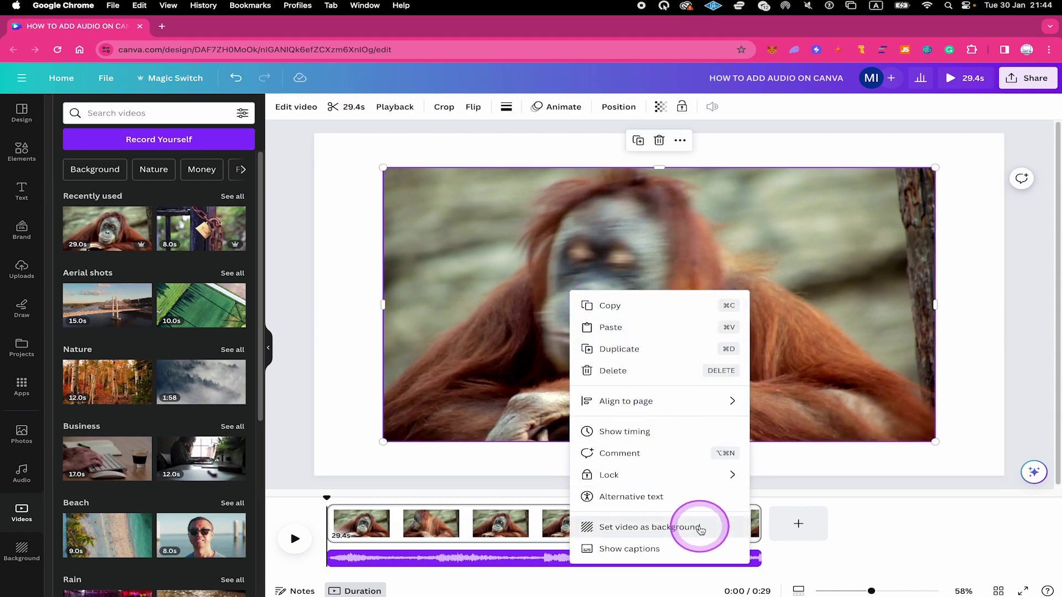
pyautogui.click(700, 528)
pyautogui.click(478, 438)
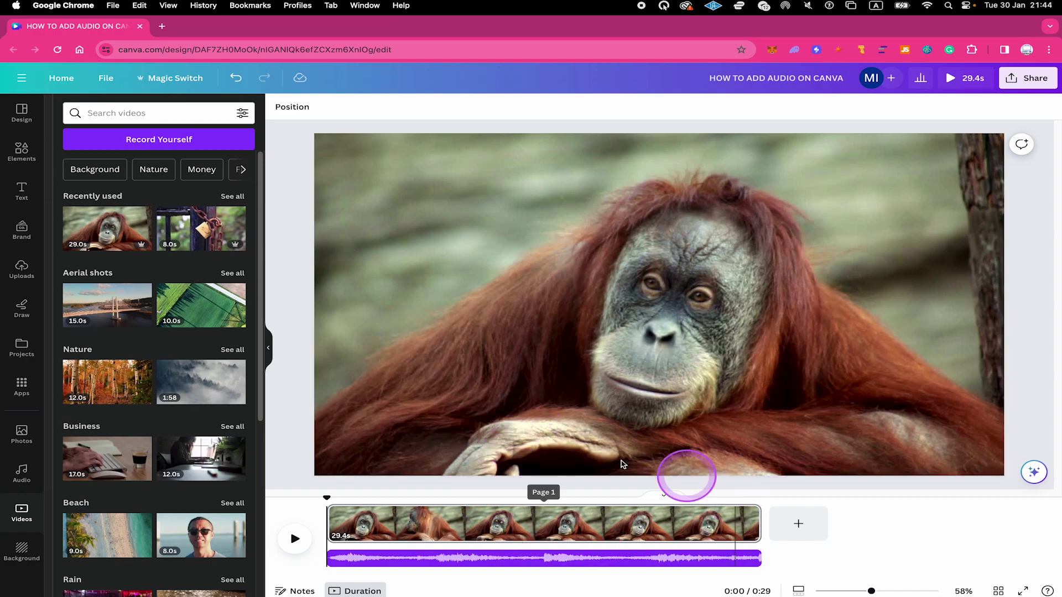
# Step: Trim the Relaxing Calm.wav track from its right end down to 23.3s
pyautogui.click(424, 579)
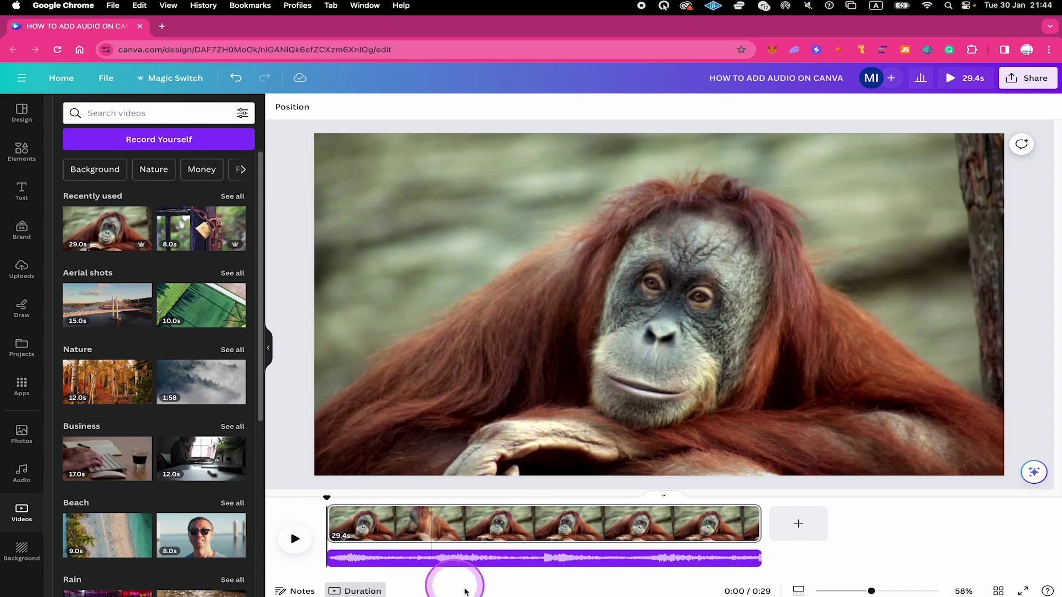
pyautogui.click(330, 556)
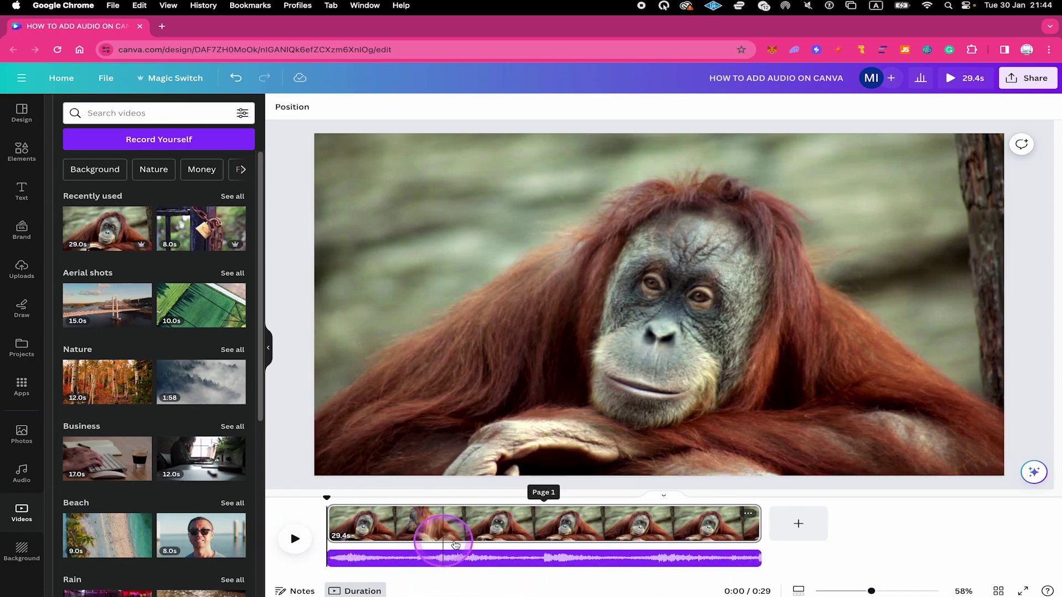
pyautogui.click(494, 516)
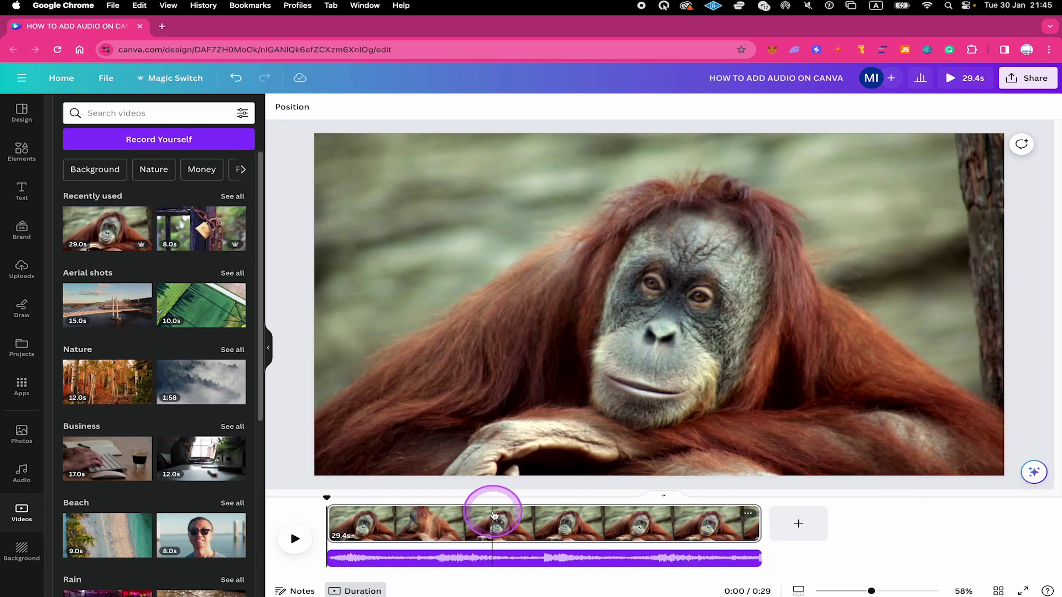
pyautogui.click(541, 555)
pyautogui.click(498, 584)
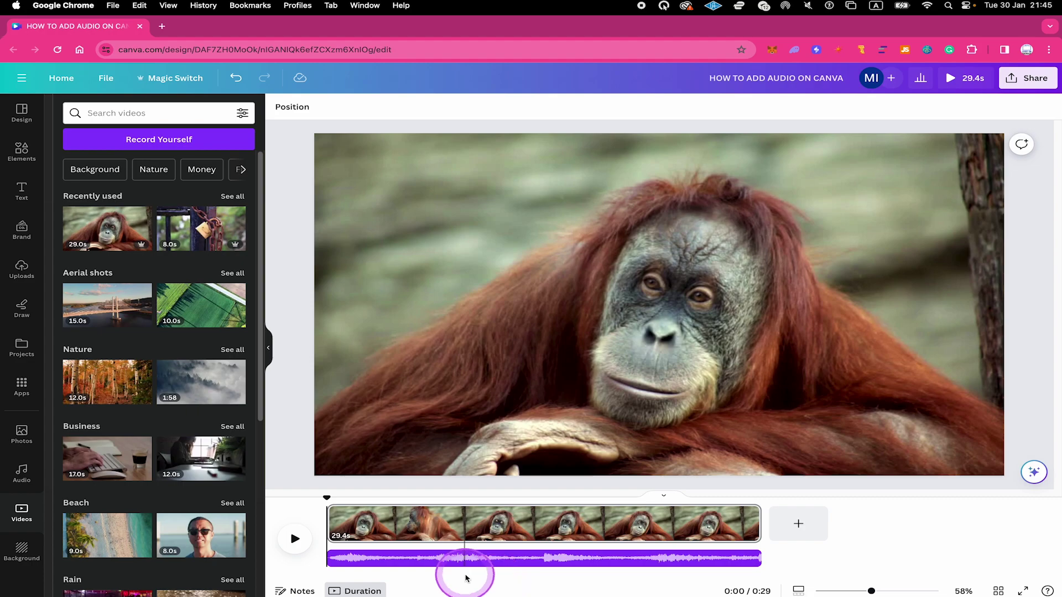
pyautogui.click(331, 557)
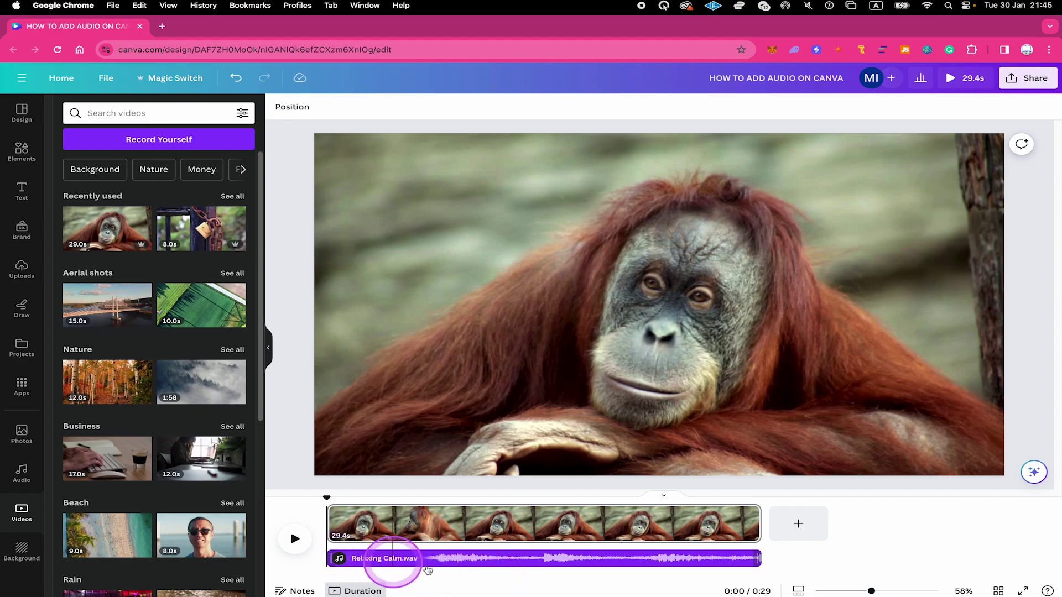
pyautogui.moveTo(757, 558); pyautogui.dragTo(671, 550)
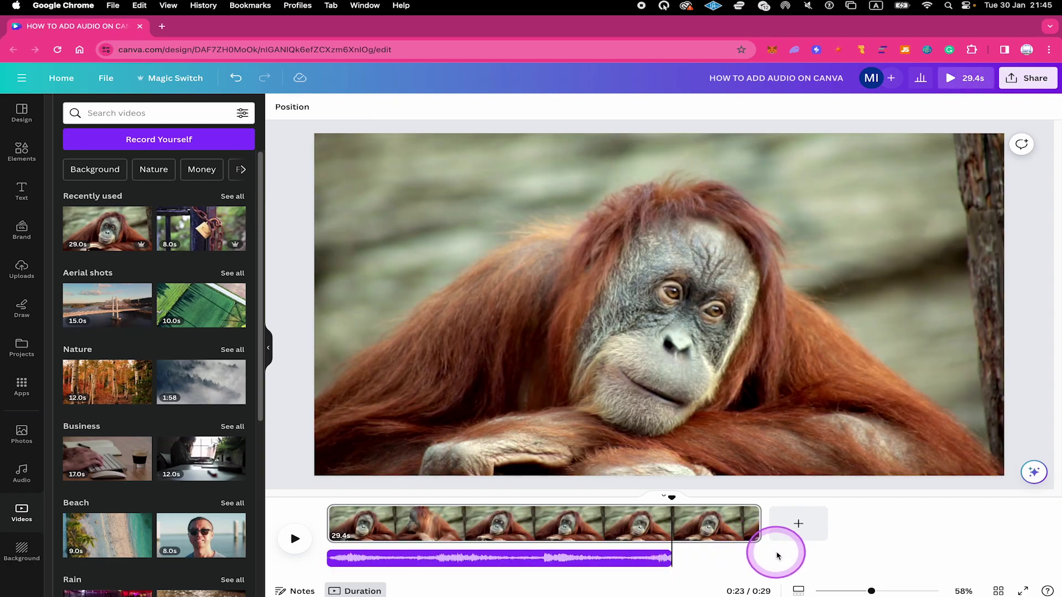
pyautogui.click(504, 561)
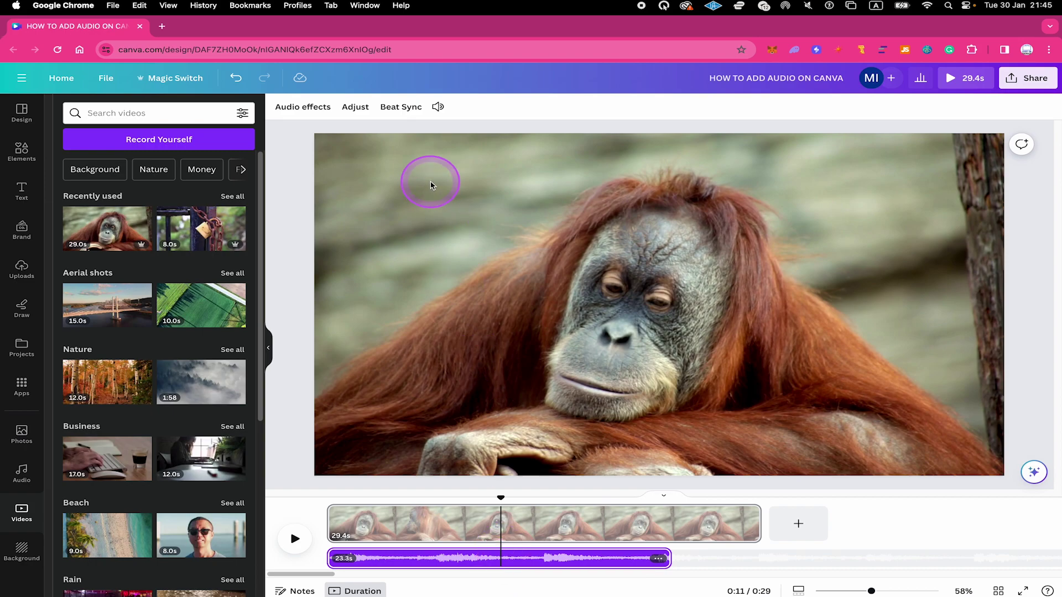
# Step: Lower the Relaxing Calm.wav track's volume from 100 to 94
pyautogui.click(441, 109)
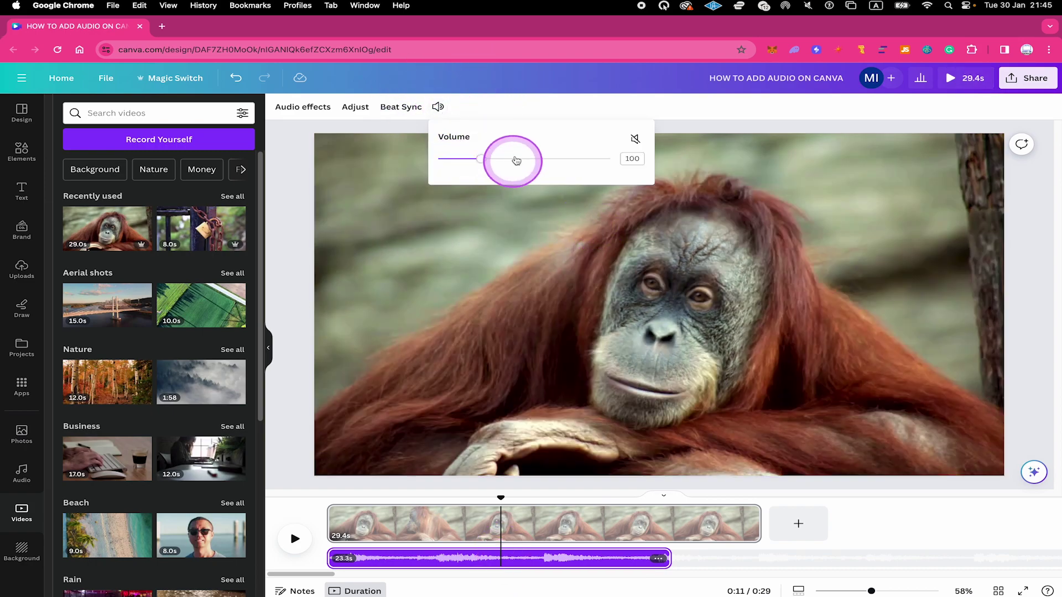
pyautogui.moveTo(488, 176); pyautogui.dragTo(463, 158)
pyautogui.click(671, 414)
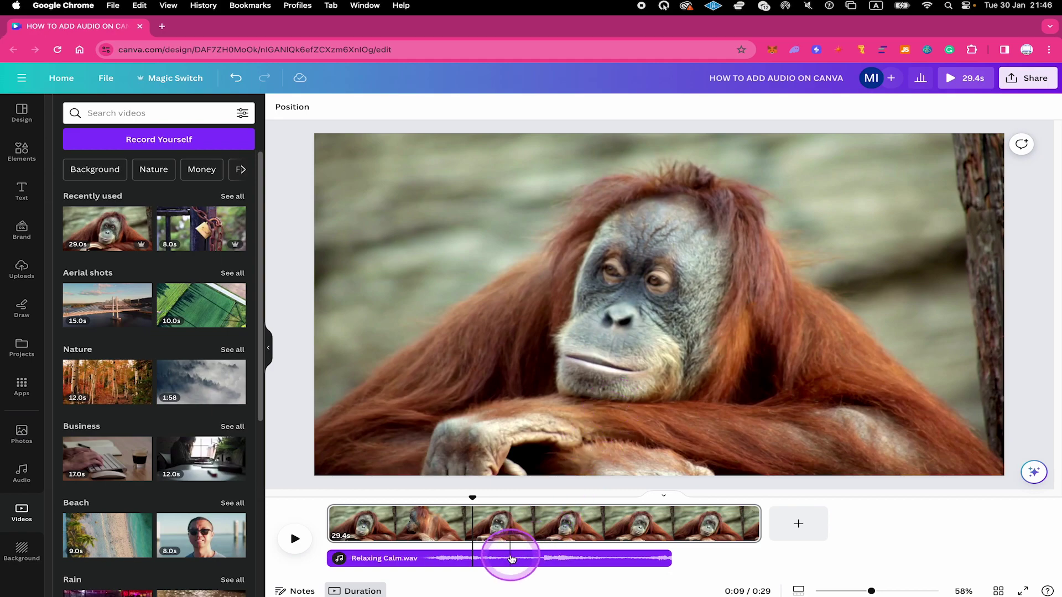
# Step: Give Relaxing Calm.wav 1.0s fade in and fade out, then stretch it to the 29.4s clip end
pyautogui.click(509, 560)
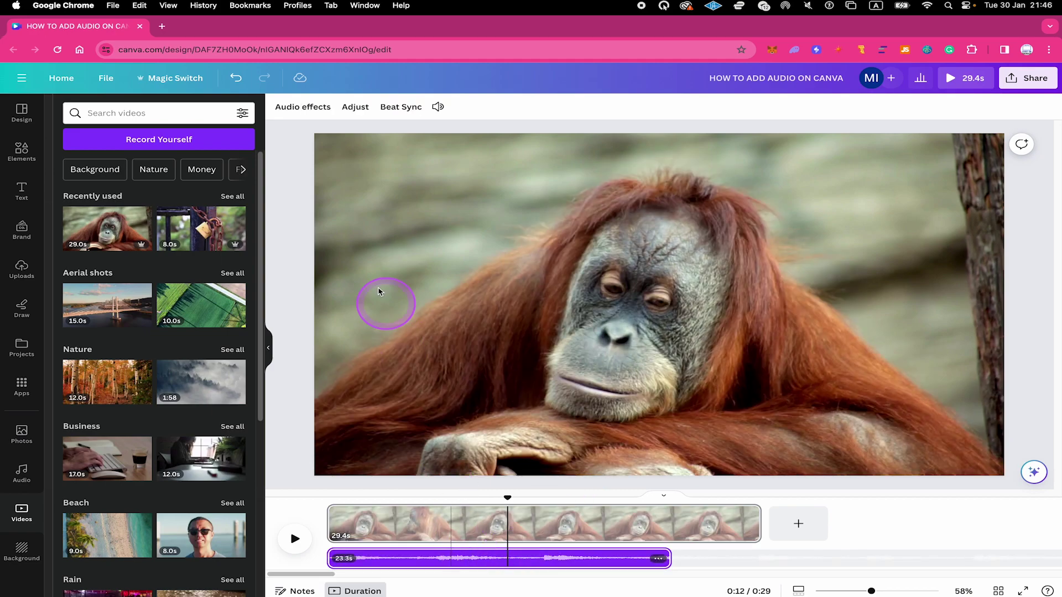
pyautogui.click(303, 110)
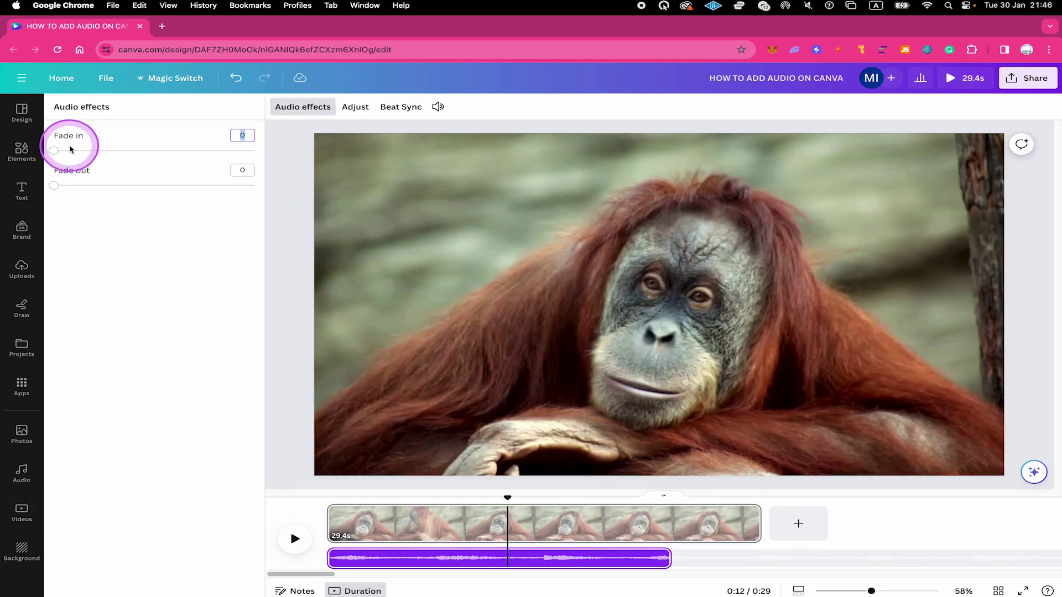
pyautogui.moveTo(57, 151); pyautogui.dragTo(94, 152)
pyautogui.moveTo(56, 189); pyautogui.dragTo(94, 189)
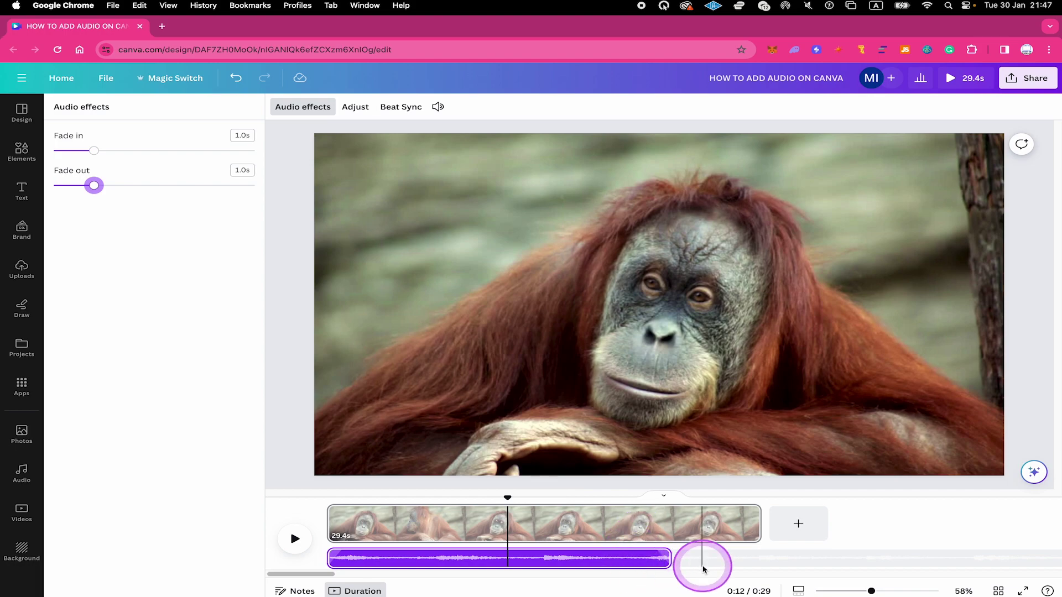
pyautogui.moveTo(668, 560); pyautogui.dragTo(760, 559)
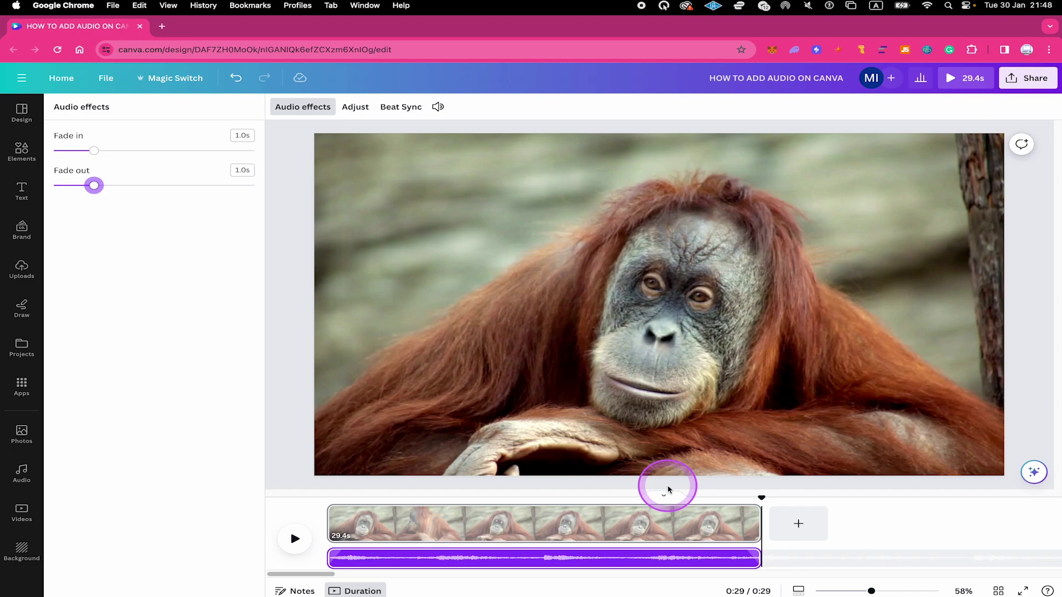
# Step: Add the stock song Fun Party - Legends from the Audio library as a 29.4s second track
pyautogui.click(28, 470)
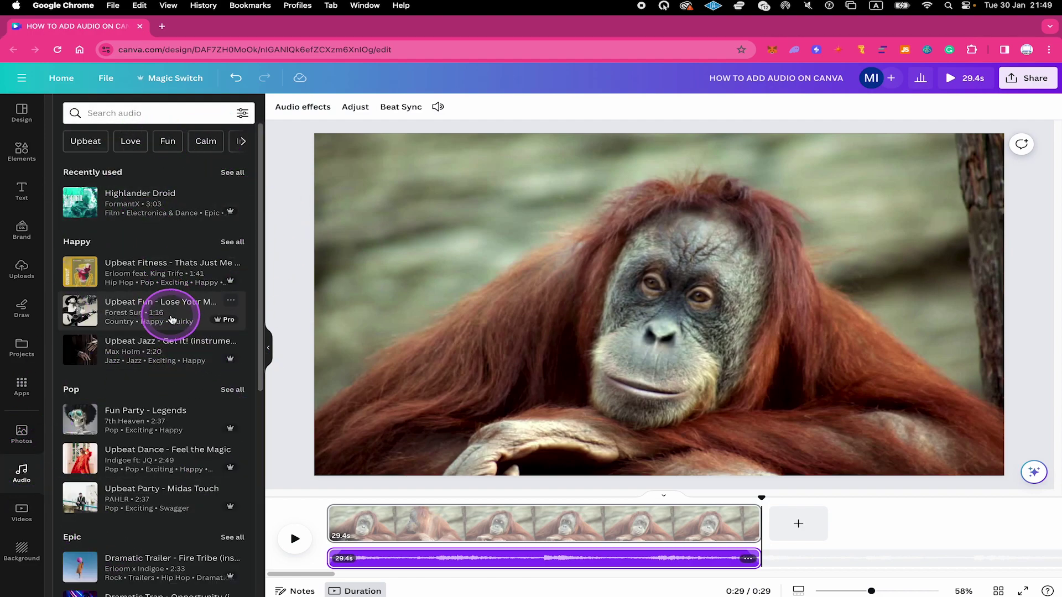
pyautogui.click(275, 203)
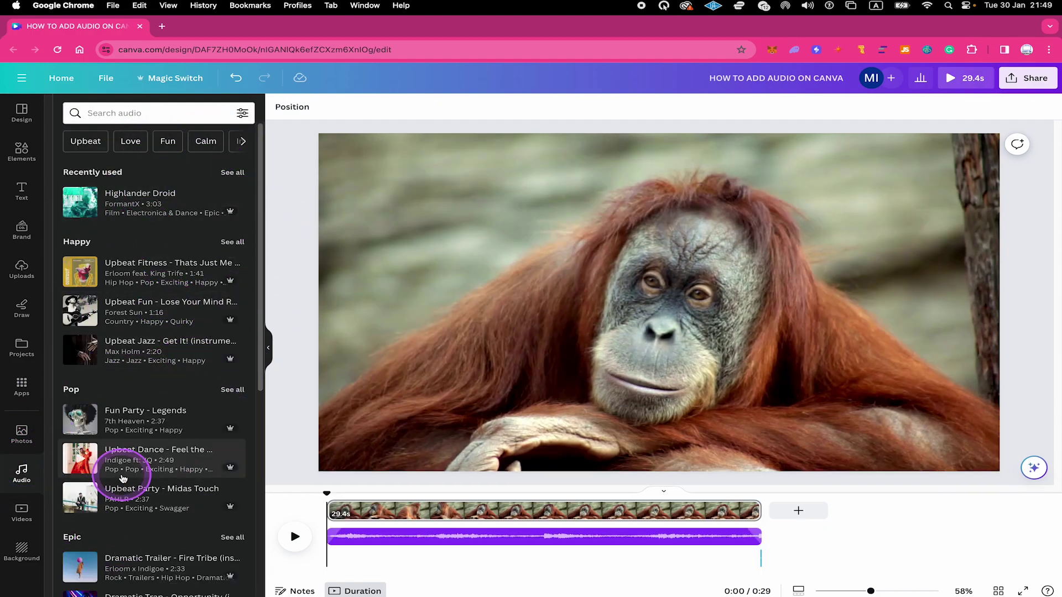
pyautogui.click(153, 427)
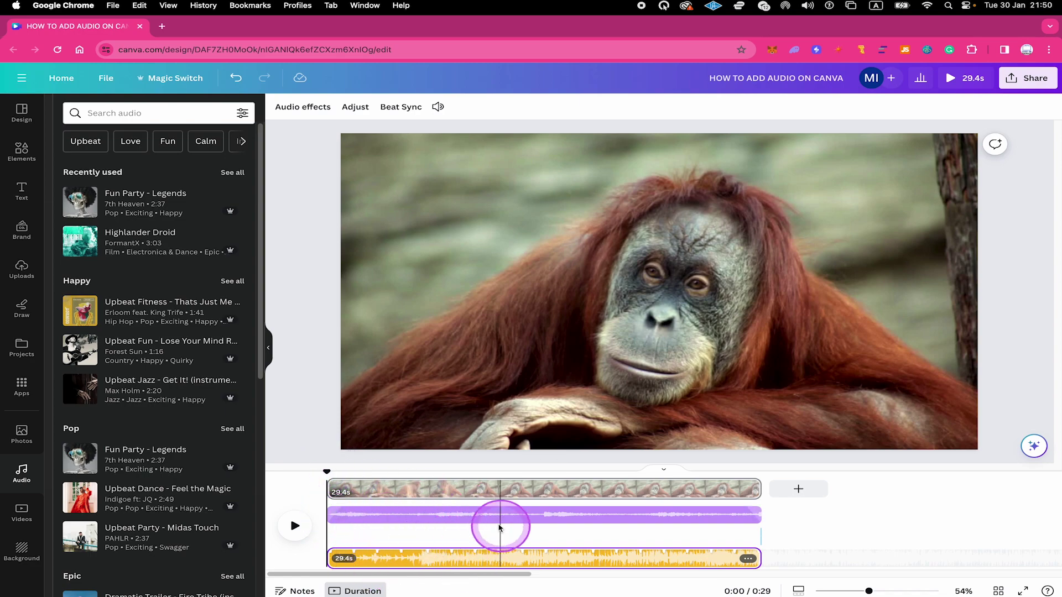
# Step: Delete the uploaded Relaxing Calm.wav track from the timeline, keeping Fun Party - Legends
pyautogui.click(563, 537)
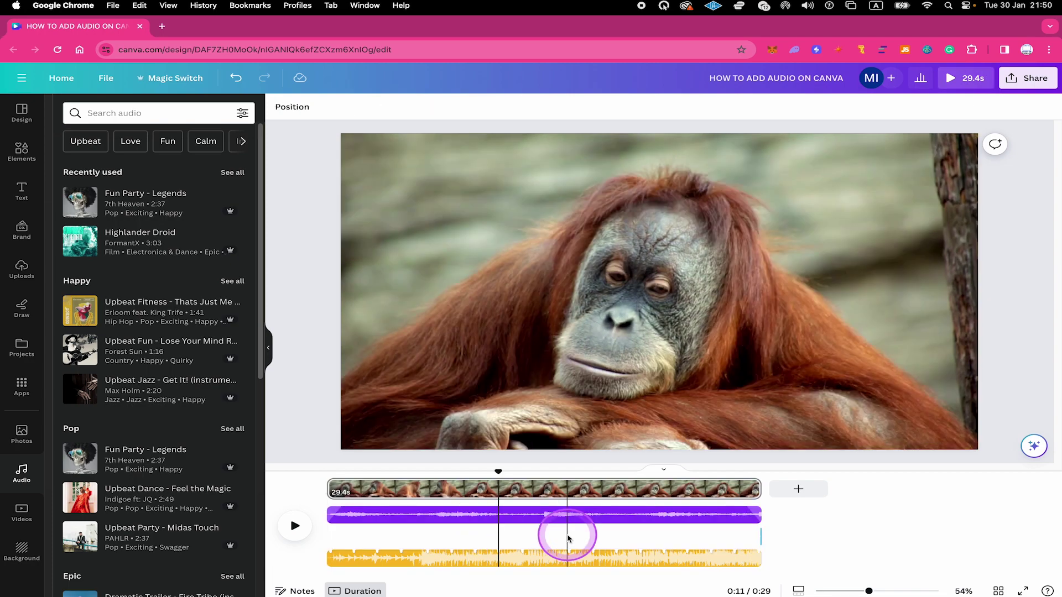
pyautogui.click(471, 514)
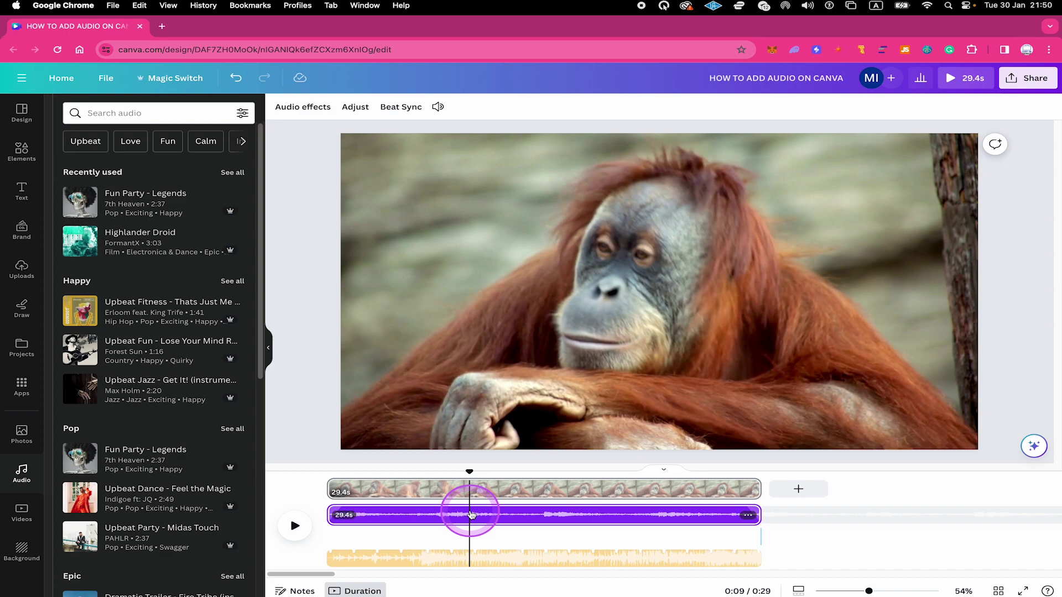
pyautogui.press('Delete')
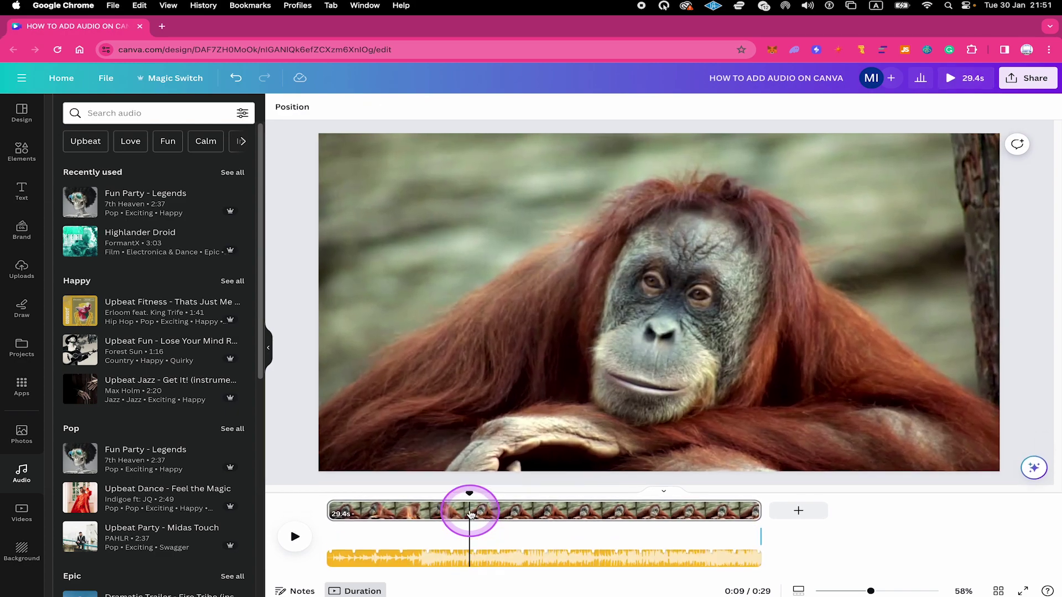